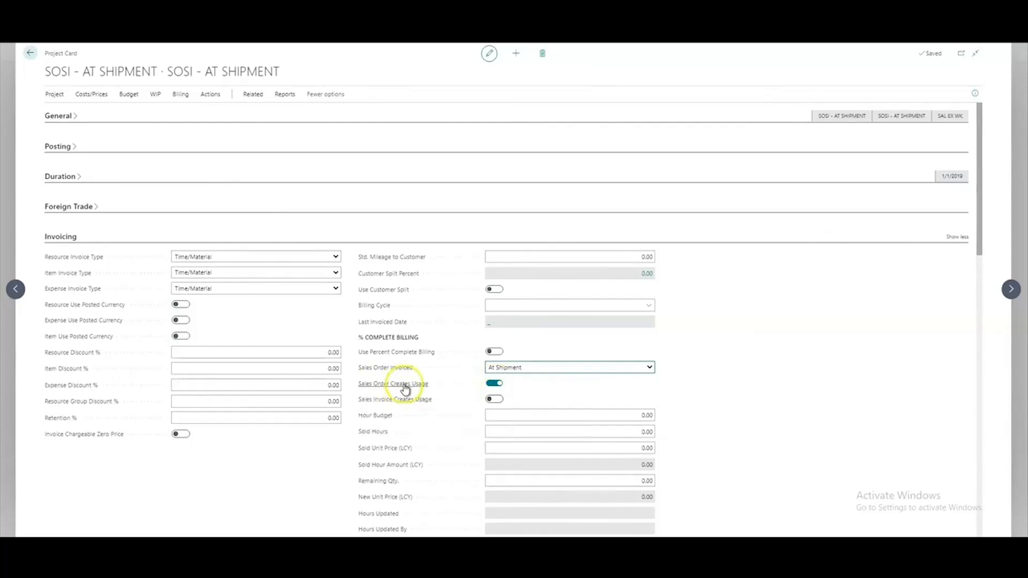
- Review the options for Sales Order Invoiced on the project card, keeping At Shipment selected
{"action": "left_click", "coordinate": [580, 368]}
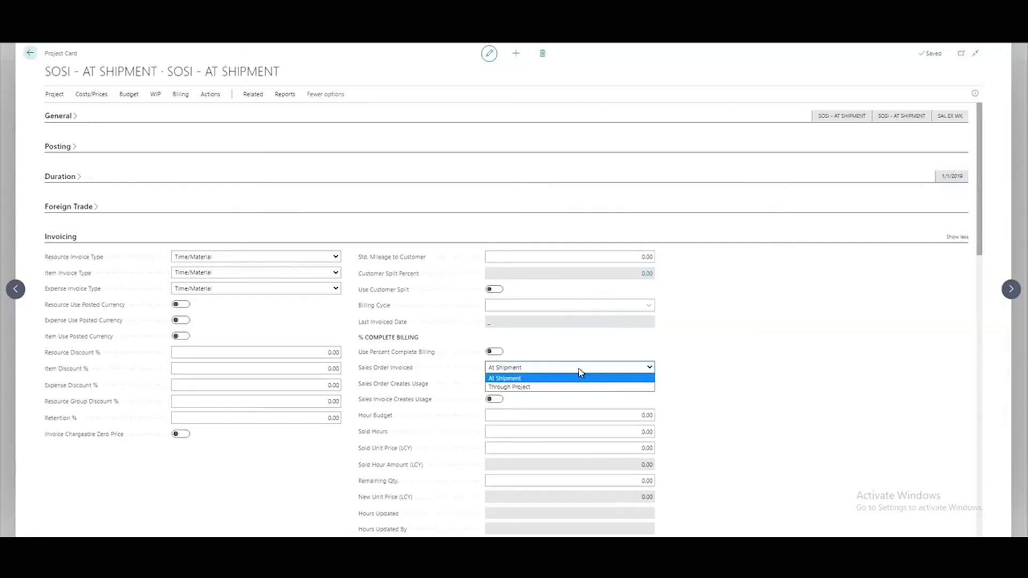
{"action": "left_click", "coordinate": [502, 367]}
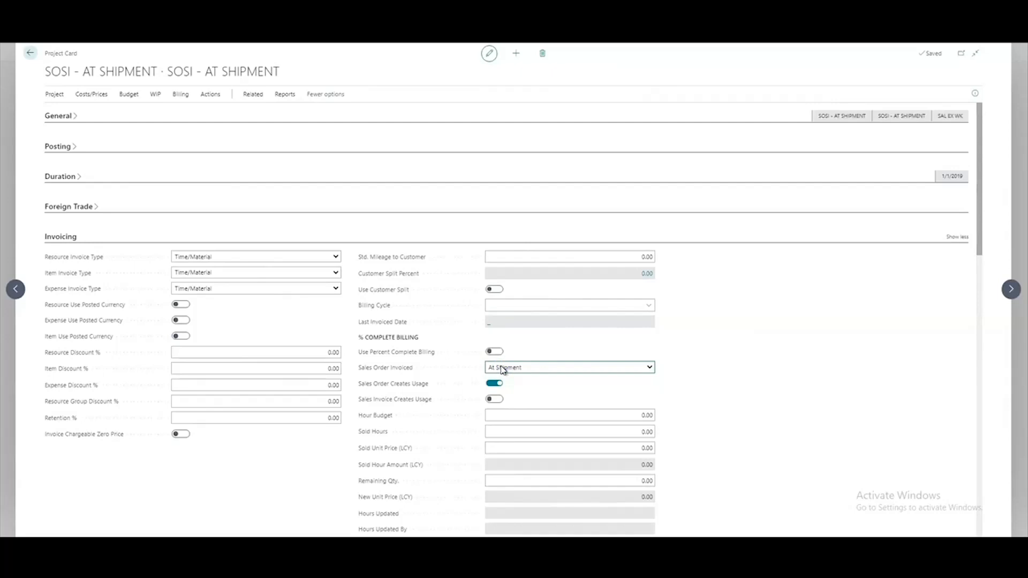
{"action": "left_click", "coordinate": [523, 369]}
{"action": "left_click", "coordinate": [624, 379]}
- Open the project's planning lines and examine their columns
{"action": "left_click", "coordinate": [253, 94]}
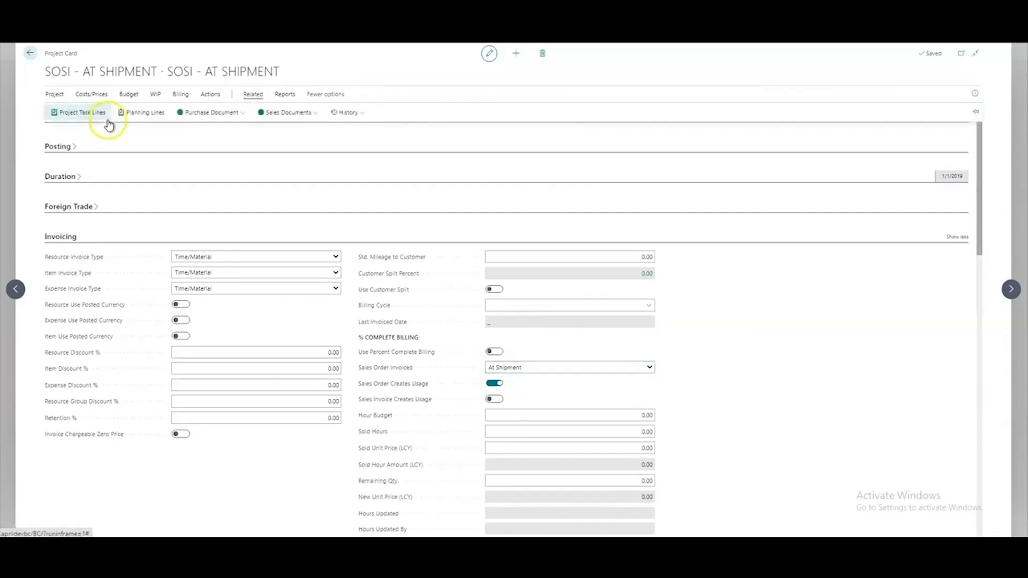
{"action": "left_click", "coordinate": [142, 113]}
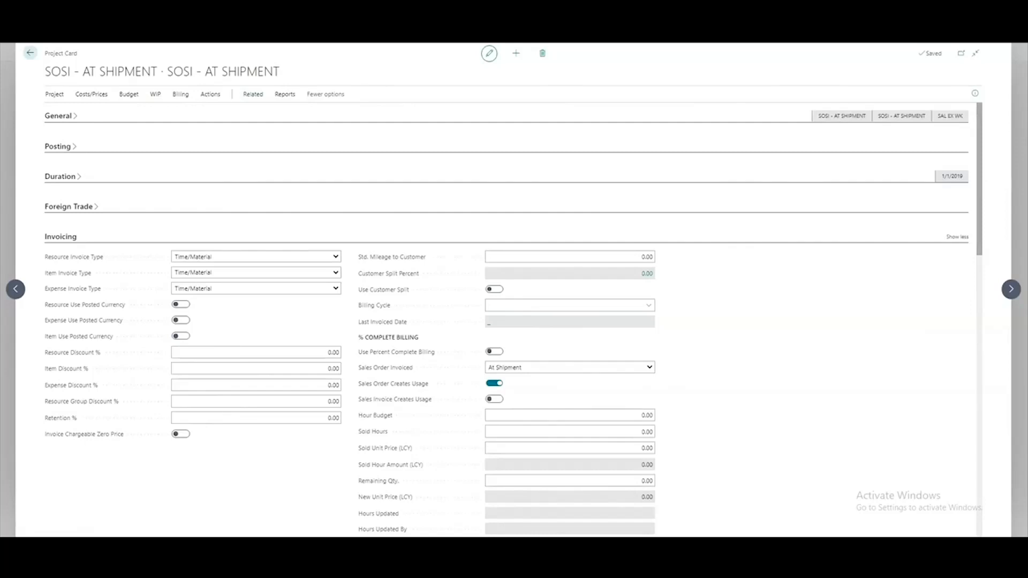
{"action": "left_click_drag", "start_coordinate": [509, 528], "coordinate": [310, 525]}
{"action": "left_click_drag", "start_coordinate": [605, 528], "coordinate": [800, 525]}
- Set Sales Order Action to Create on the ATHENS Desk planning line and process the sales order actions
{"action": "left_click", "coordinate": [598, 122]}
{"action": "left_click", "coordinate": [593, 138]}
{"action": "left_click_drag", "start_coordinate": [451, 528], "coordinate": [252, 524]}
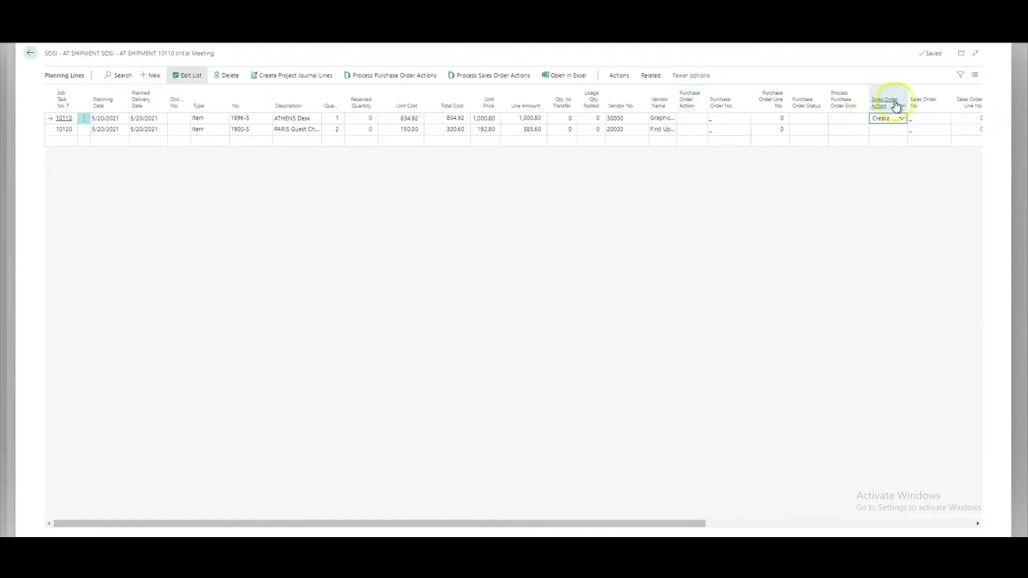
{"action": "left_click", "coordinate": [491, 77]}
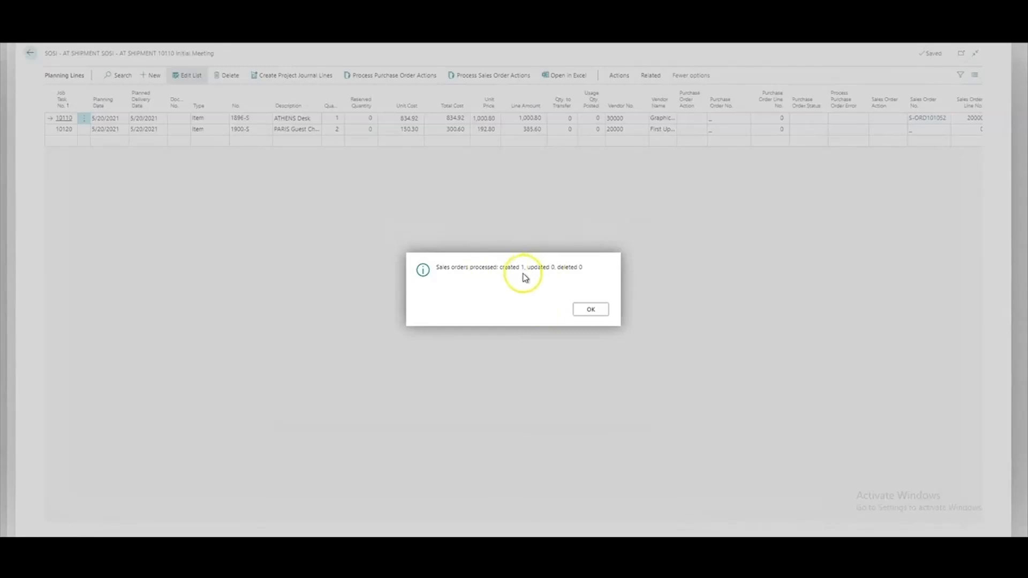
{"action": "left_click", "coordinate": [591, 310]}
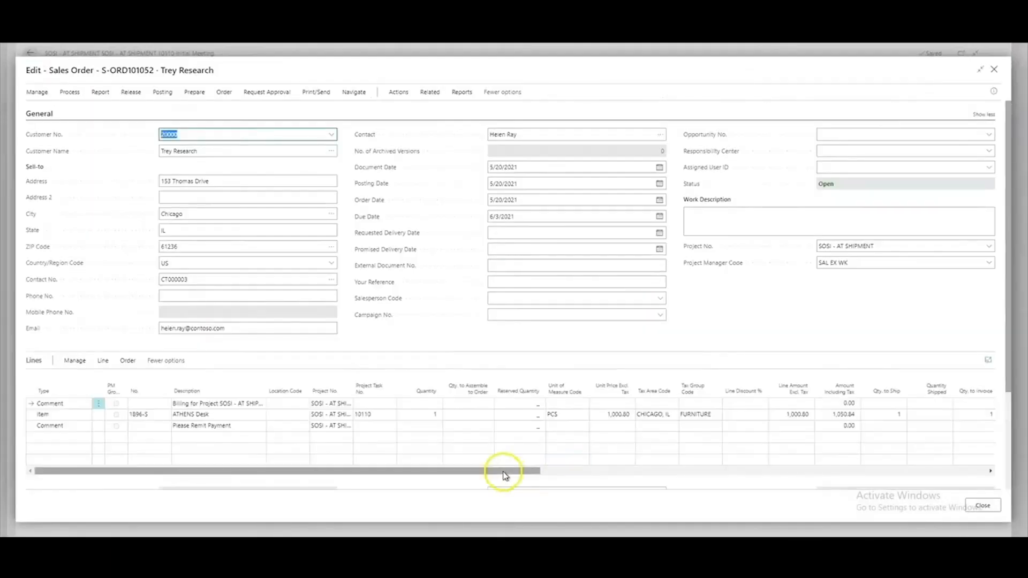
- Examine the ATHENS Desk sales order's item price, customer, and line settings for Sales Order Invoiced and Sales Order Creates Usage
{"action": "left_click", "coordinate": [610, 416]}
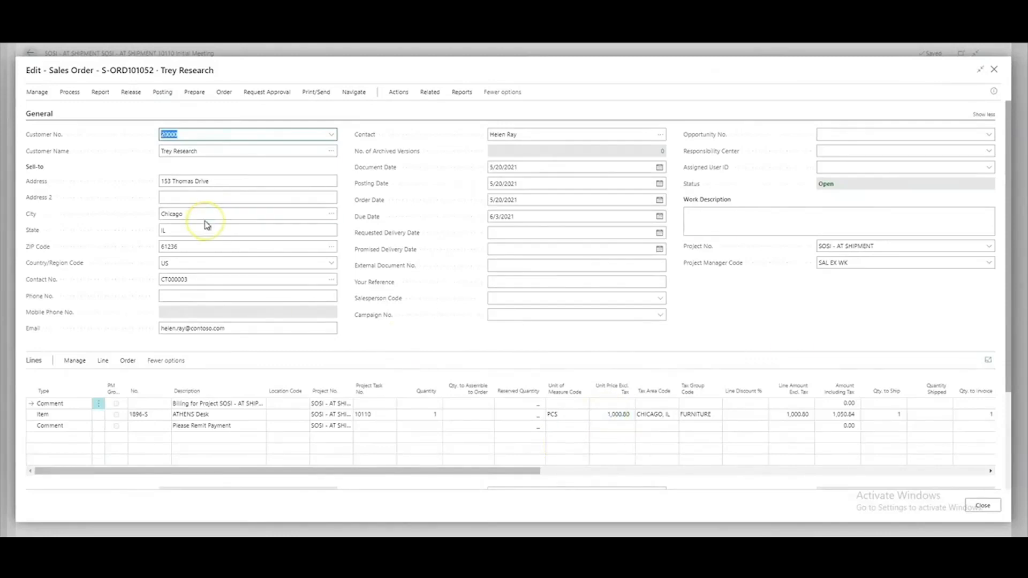
{"action": "left_click", "coordinate": [168, 134]}
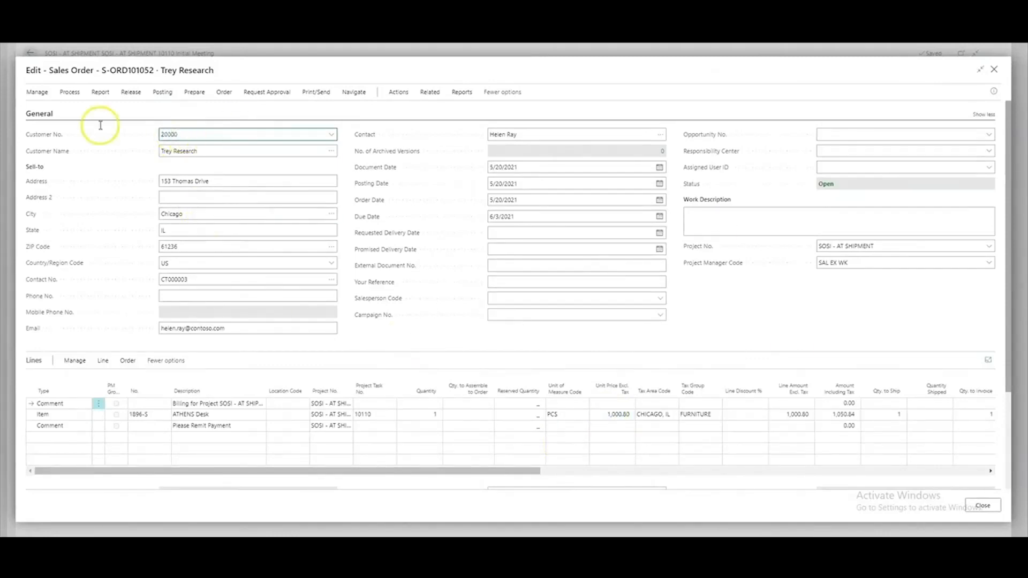
{"action": "left_click", "coordinate": [454, 472]}
{"action": "left_click_drag", "start_coordinate": [516, 472], "coordinate": [913, 473]}
{"action": "left_click", "coordinate": [765, 474]}
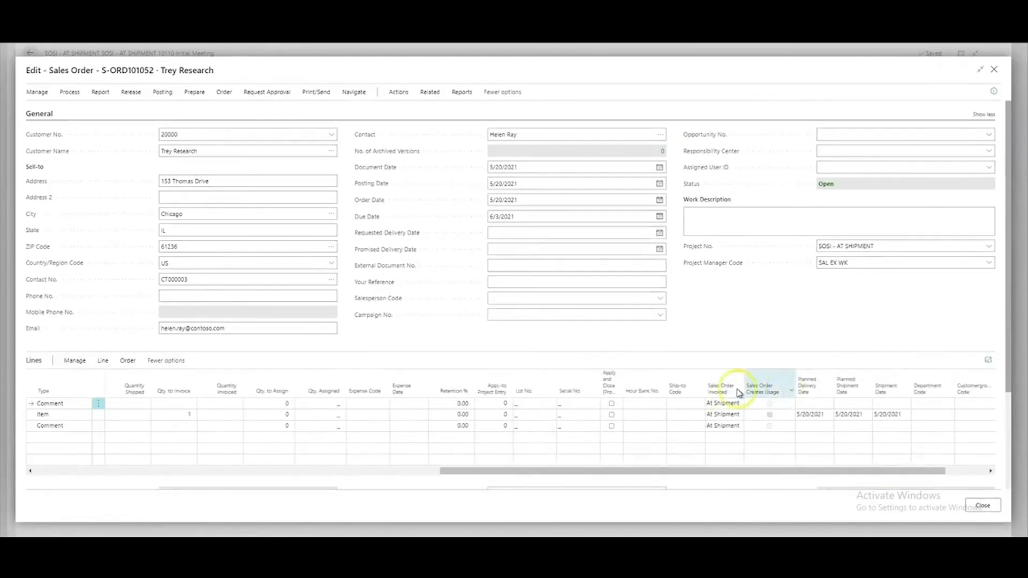
{"action": "left_click", "coordinate": [769, 416]}
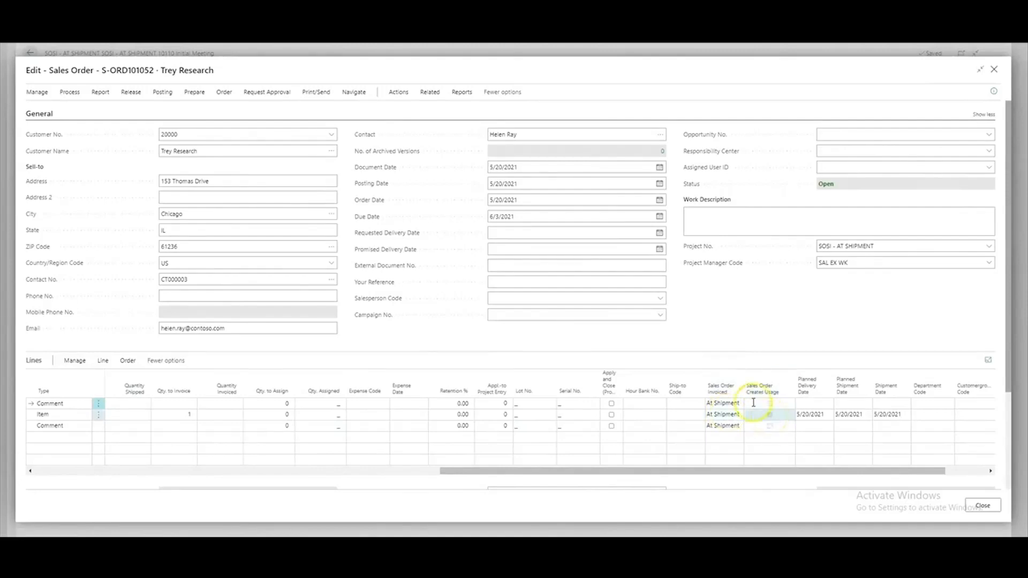
{"action": "left_click", "coordinate": [753, 403]}
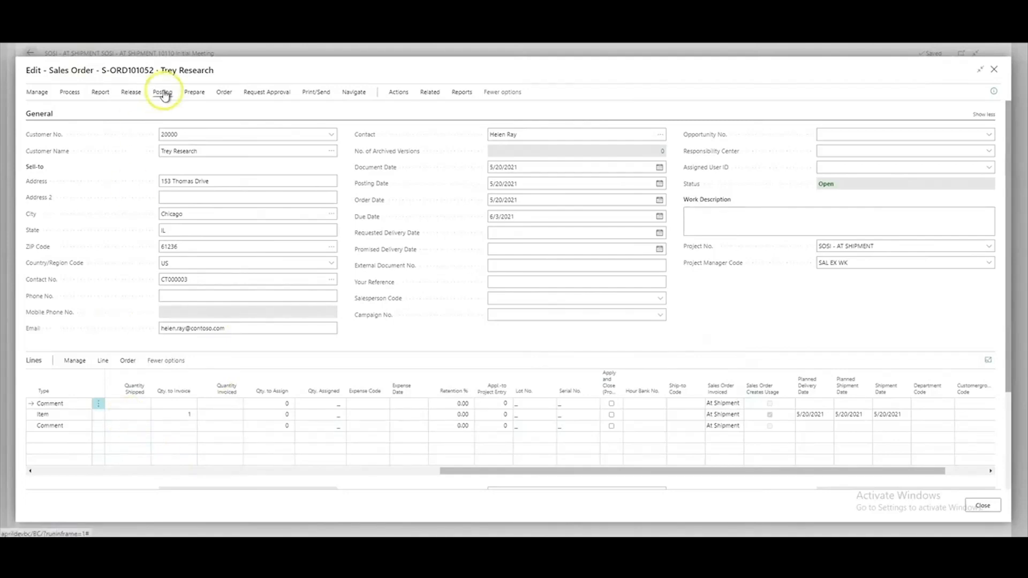
{"action": "left_click", "coordinate": [774, 415]}
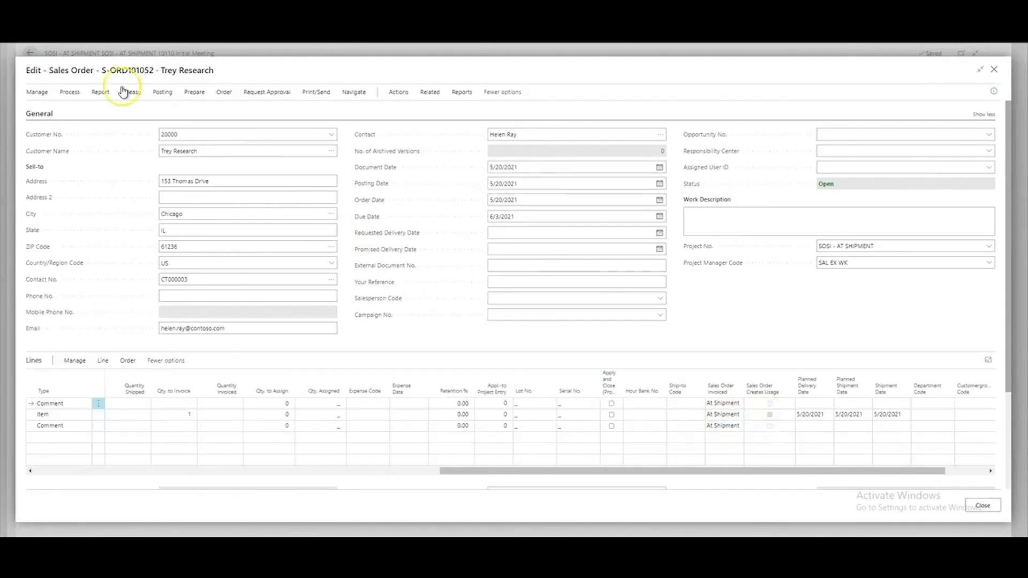
- Post the ATHENS Desk sales order and open the posted sales invoice
{"action": "left_click", "coordinate": [161, 93]}
{"action": "left_click", "coordinate": [45, 107]}
{"action": "left_click", "coordinate": [556, 316]}
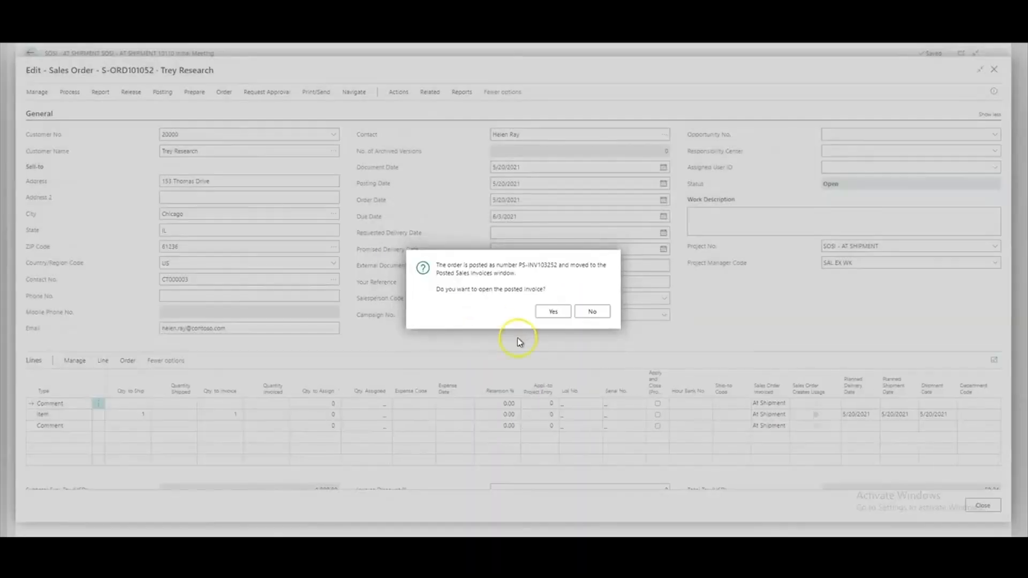
{"action": "left_click", "coordinate": [553, 315]}
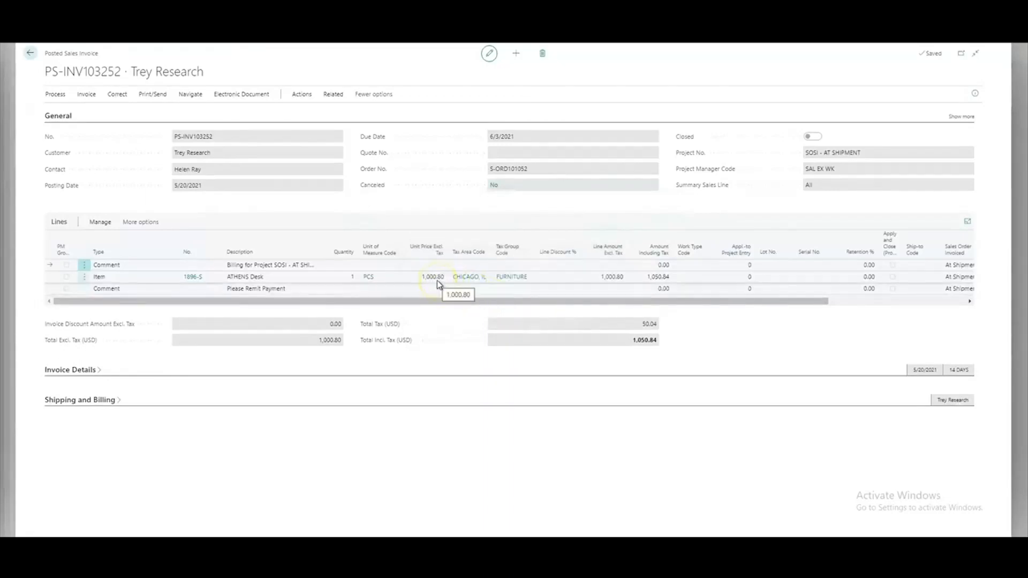
- Find the ATHENS Desk invoice's related entries, inspect its Job Ledger Entry, and return to the project card
{"action": "left_click", "coordinate": [303, 95]}
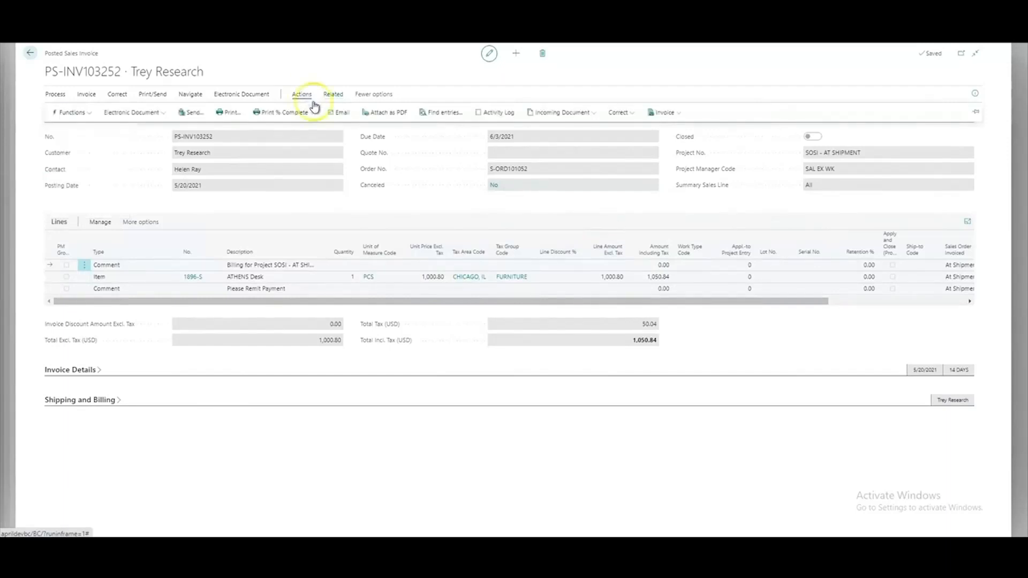
{"action": "left_click", "coordinate": [354, 368]}
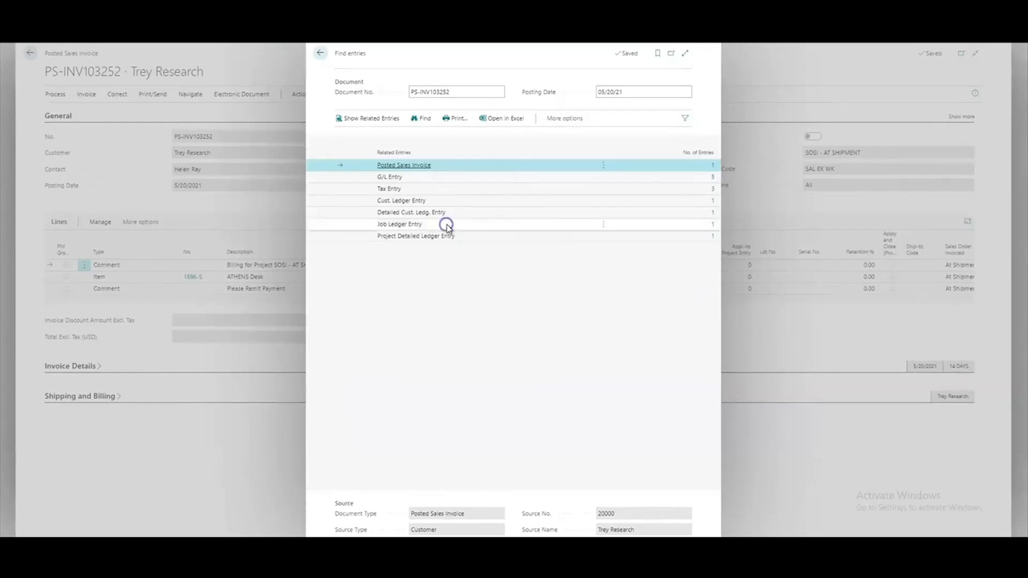
{"action": "left_click", "coordinate": [420, 226]}
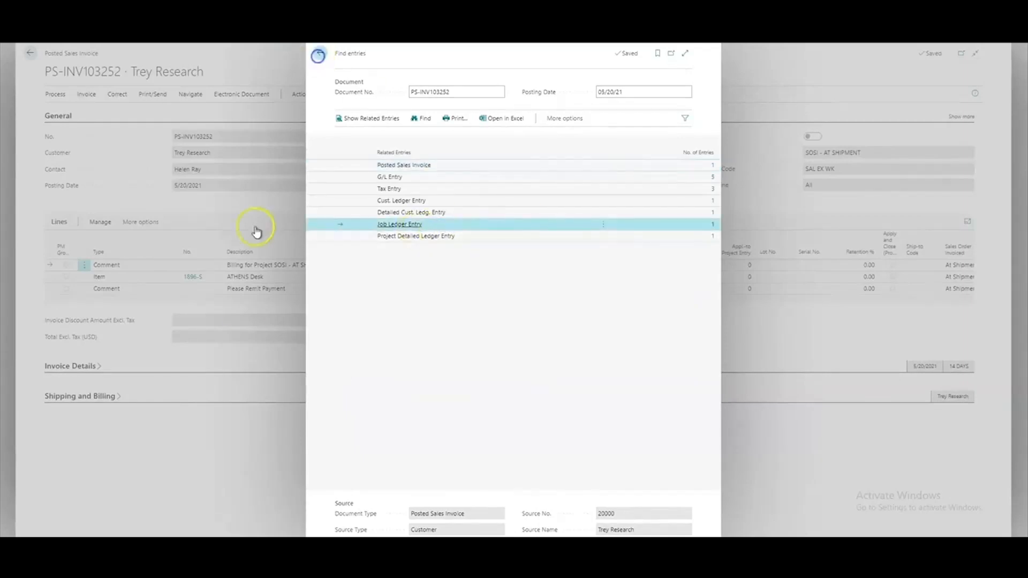
{"action": "left_click", "coordinate": [246, 317]}
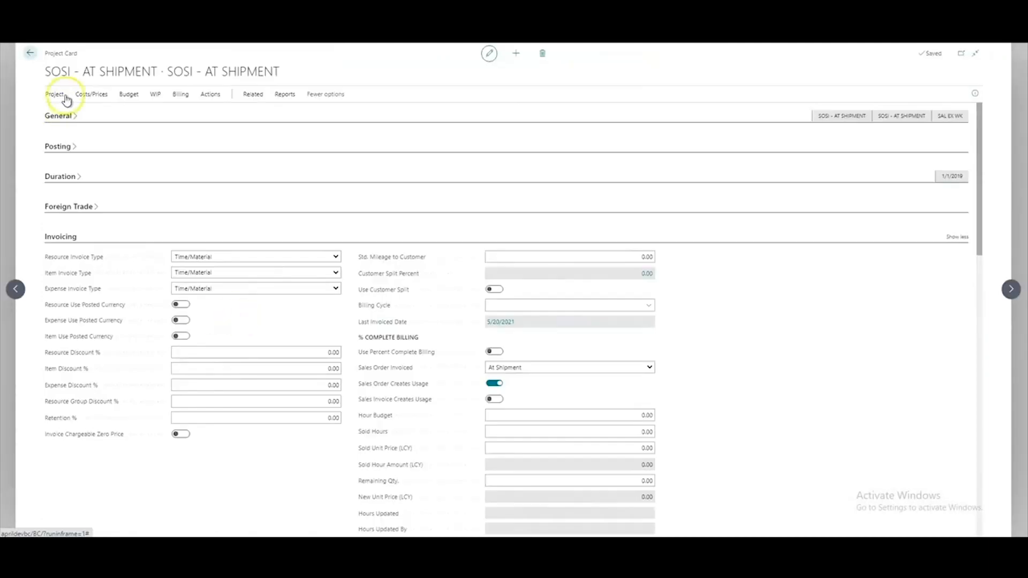
- Examine the usage and sale amounts in the project ledger entries for the ATHENS Desk, and go back to the project card
{"action": "left_click", "coordinate": [56, 95]}
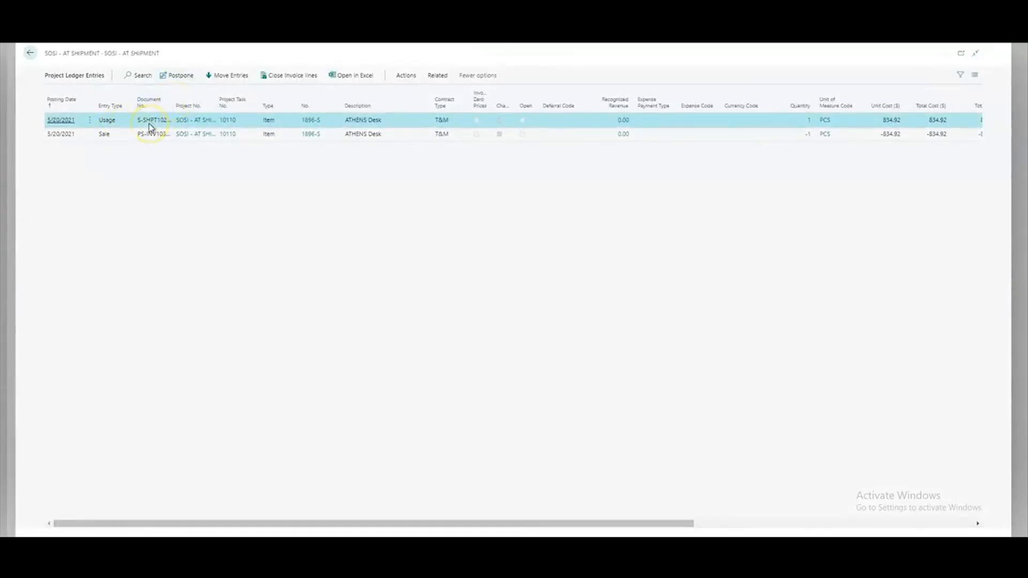
{"action": "left_click", "coordinate": [111, 134]}
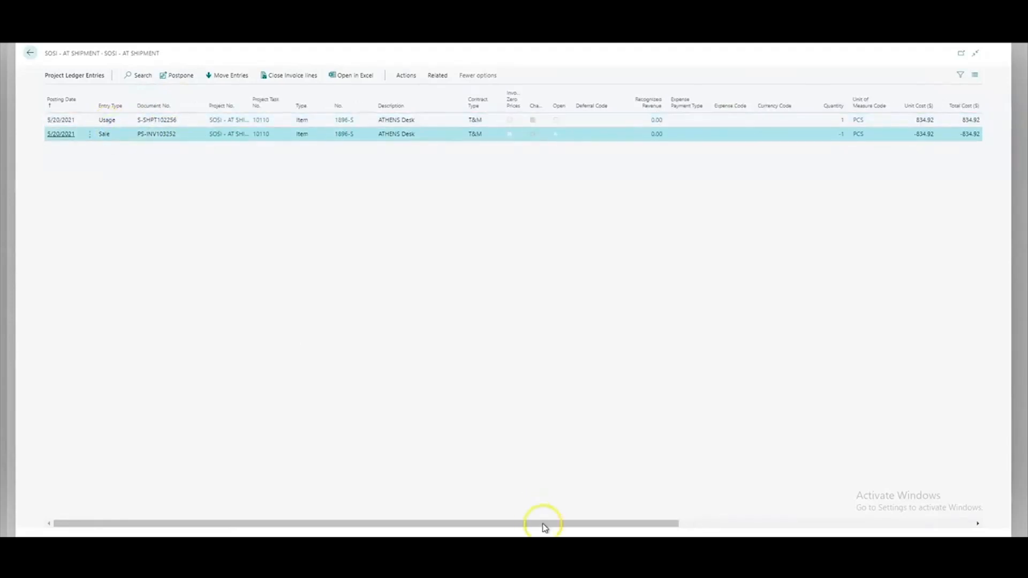
{"action": "left_click_drag", "start_coordinate": [544, 524], "coordinate": [630, 523]}
{"action": "left_click", "coordinate": [869, 513]}
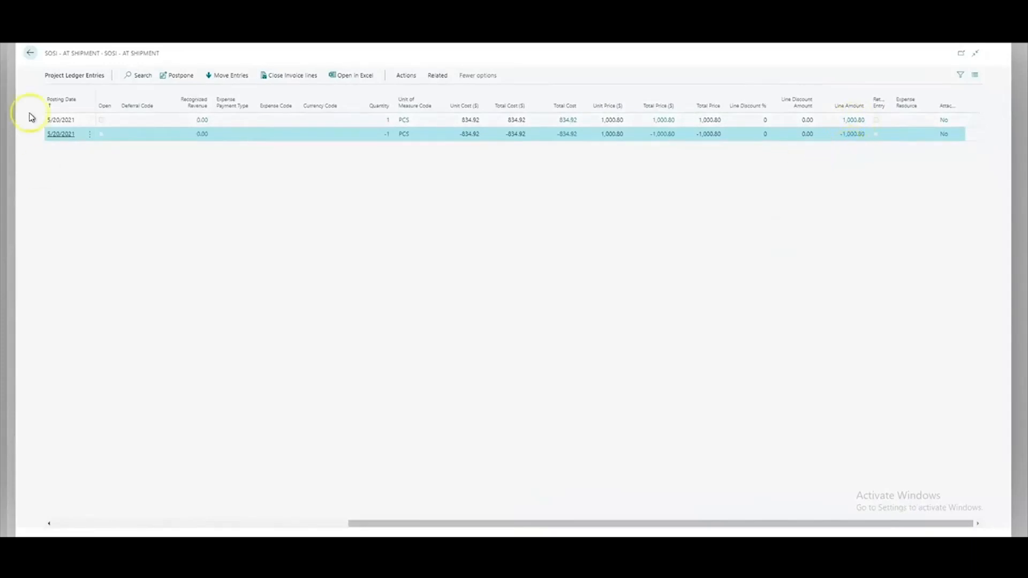
{"action": "left_click", "coordinate": [29, 54]}
- Turn off Sales Order Creates Usage on the project card and open the project's planning lines
{"action": "left_click", "coordinate": [494, 383]}
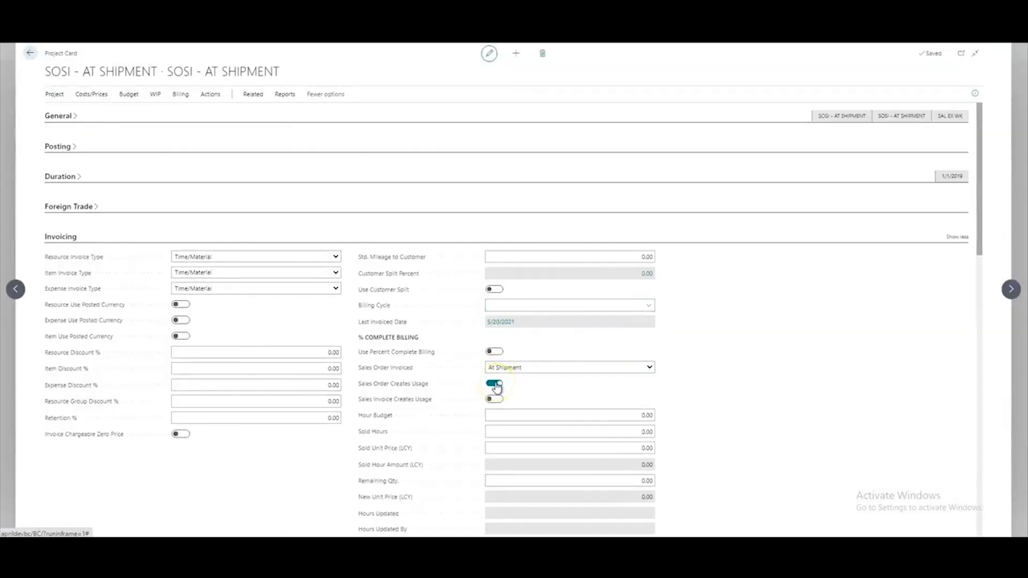
{"action": "left_click", "coordinate": [495, 384]}
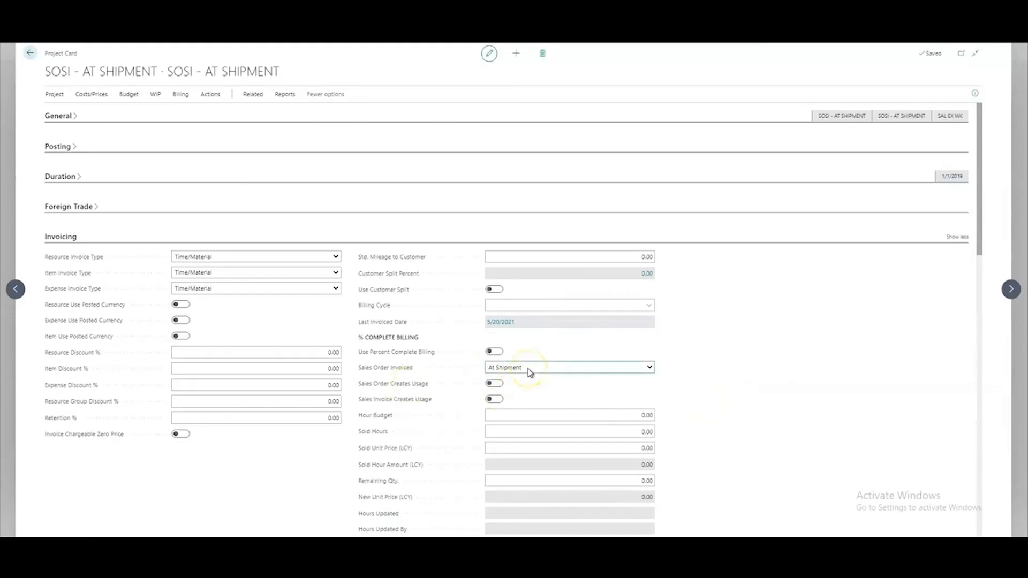
{"action": "left_click", "coordinate": [253, 95]}
{"action": "left_click", "coordinate": [131, 111]}
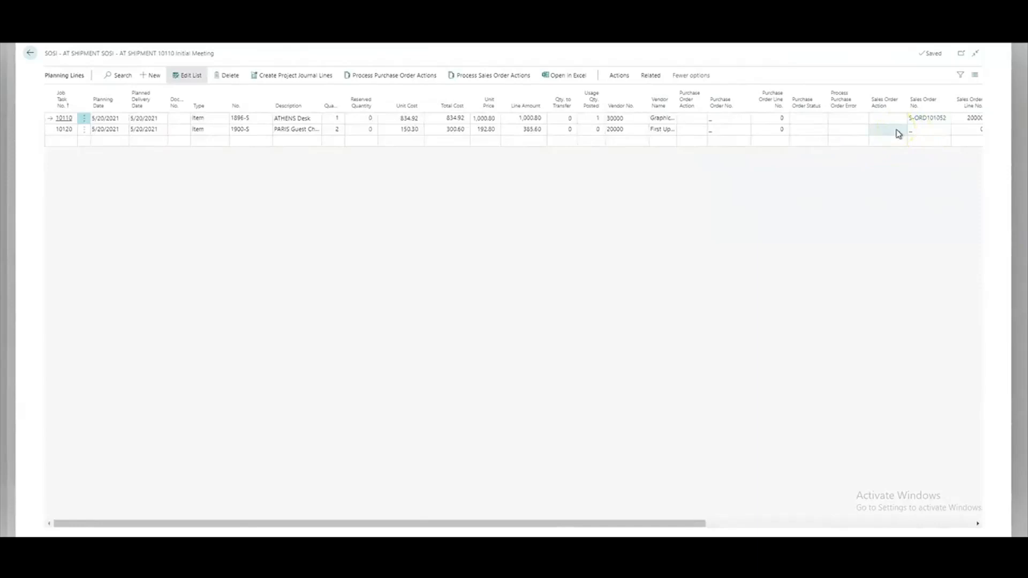
- Set Sales Order Action to Create on the PARIS Guest Chair planning line and process the sales order actions
{"action": "left_click", "coordinate": [882, 129]}
{"action": "left_click", "coordinate": [881, 147]}
{"action": "left_click", "coordinate": [487, 78]}
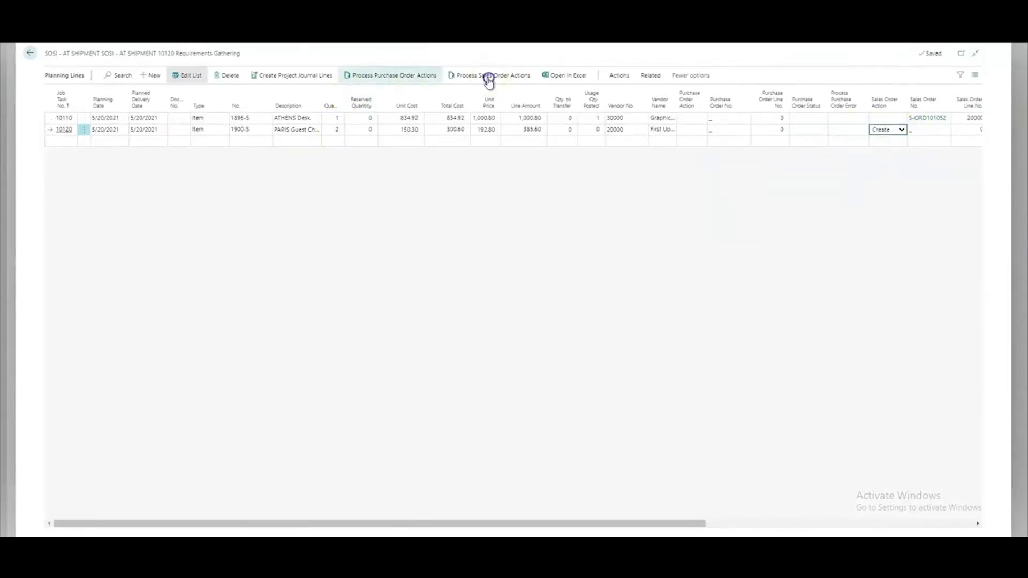
{"action": "left_click", "coordinate": [589, 309]}
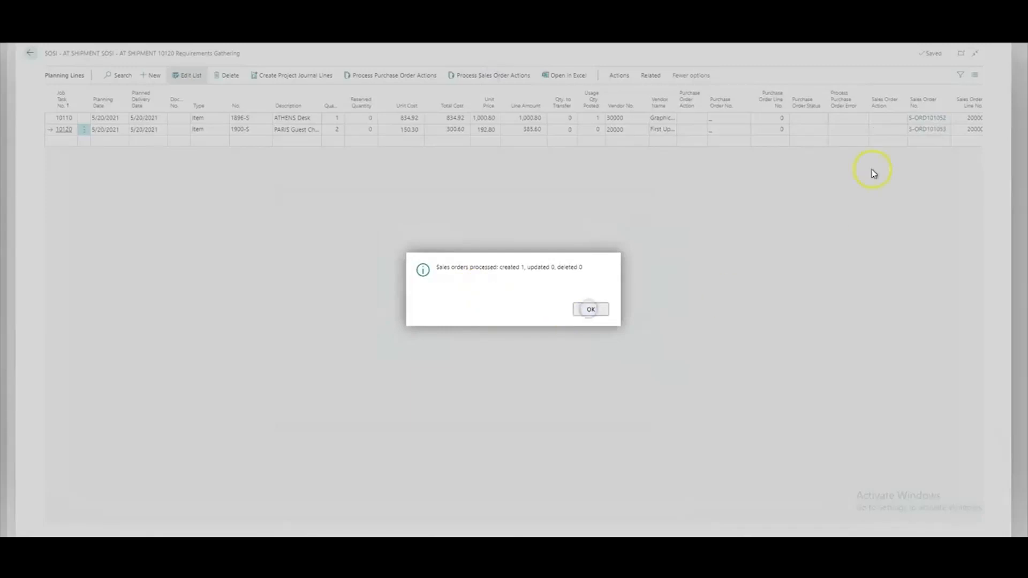
- Check the PARIS Guest Chair sales order's line settings, post the order, and open the posted sales invoice
{"action": "left_click", "coordinate": [931, 130]}
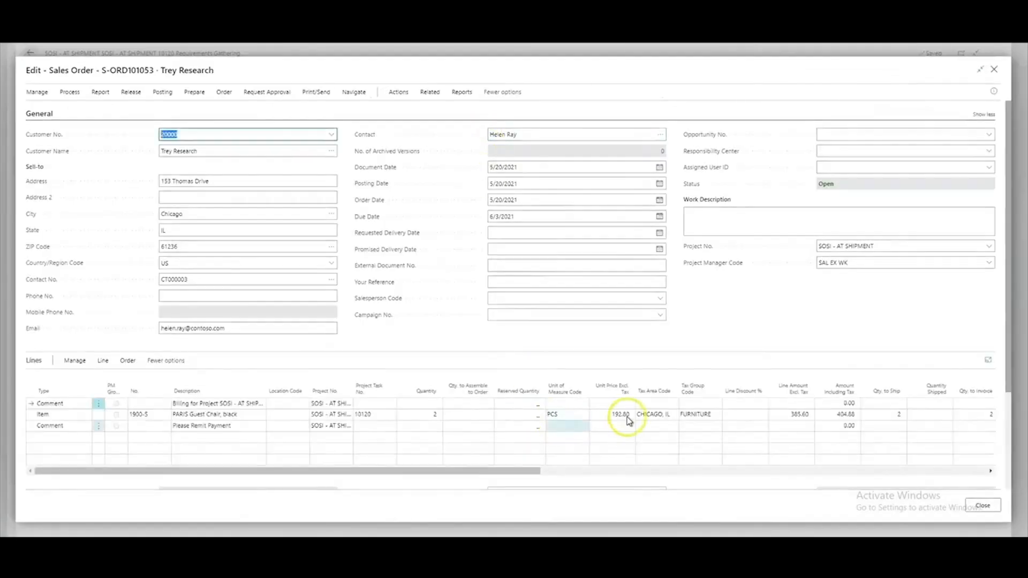
{"action": "left_click_drag", "start_coordinate": [527, 470], "coordinate": [874, 470]}
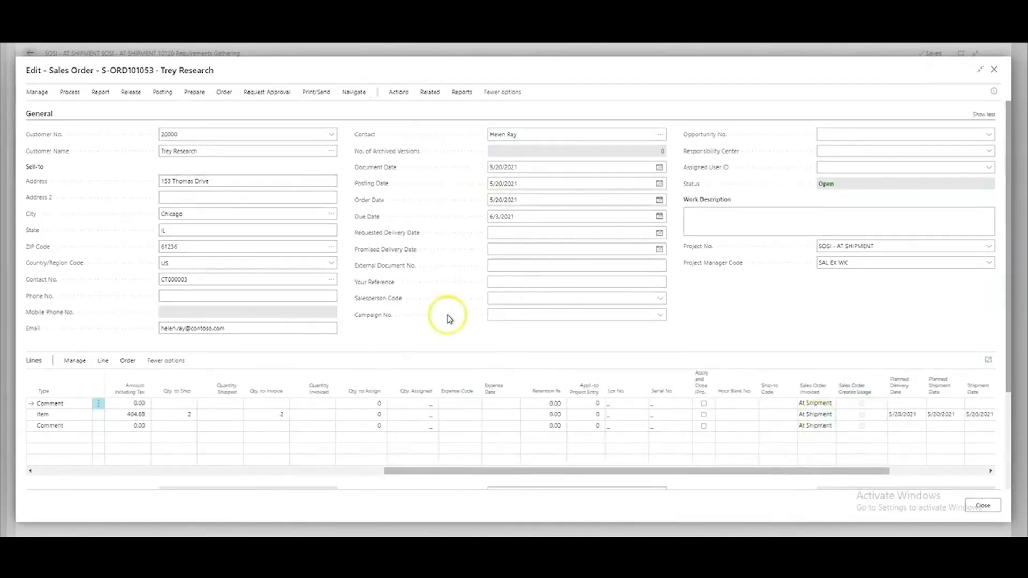
{"action": "left_click", "coordinate": [162, 92]}
{"action": "left_click", "coordinate": [648, 361]}
{"action": "left_click", "coordinate": [551, 316]}
{"action": "left_click", "coordinate": [553, 313]}
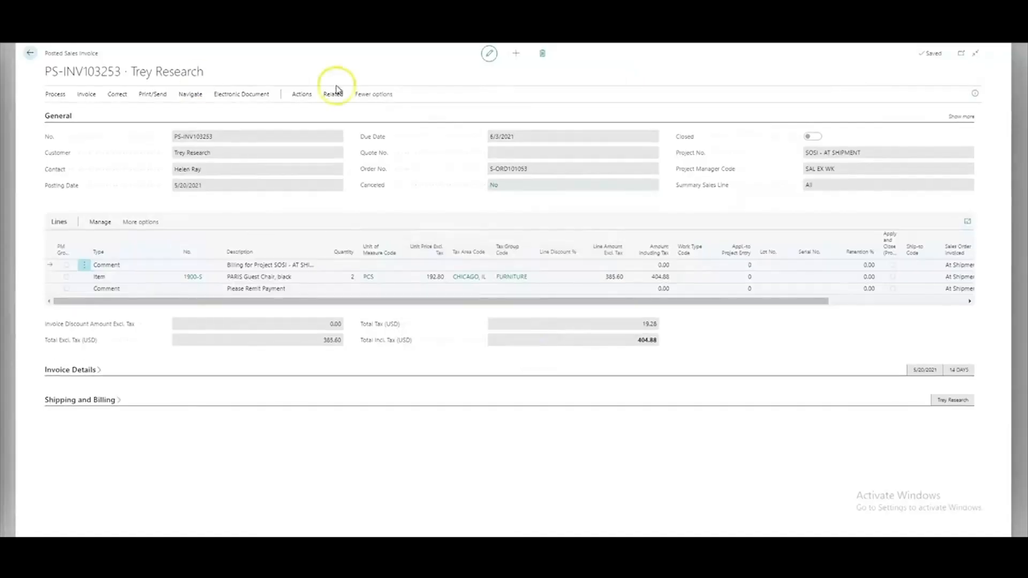
- Find the PARIS Guest Chair invoice's related entries, inspect its Job Ledger Entry, and return to the project card
{"action": "left_click", "coordinate": [333, 94]}
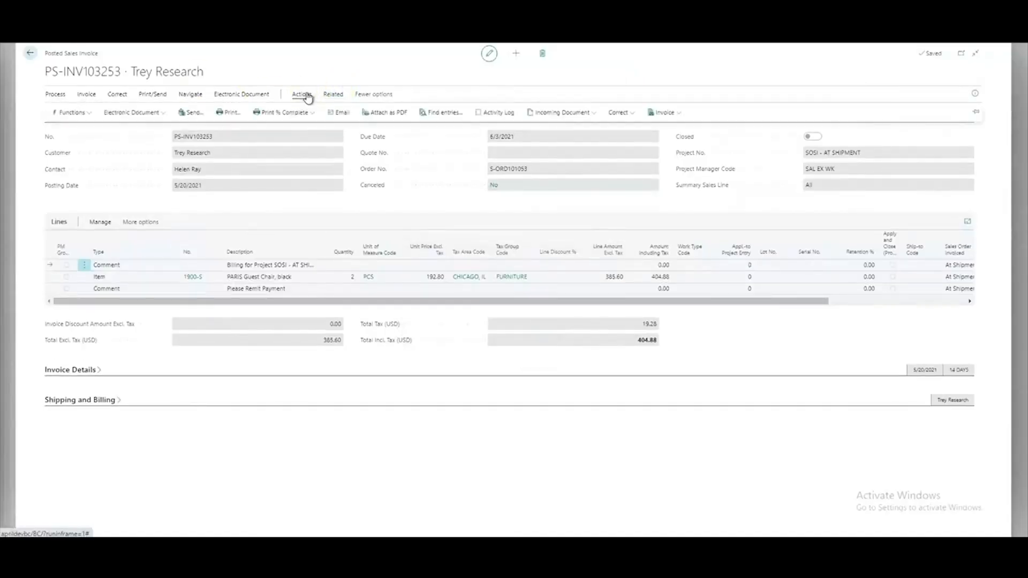
{"action": "key", "text": "ctrl+alt+q"}
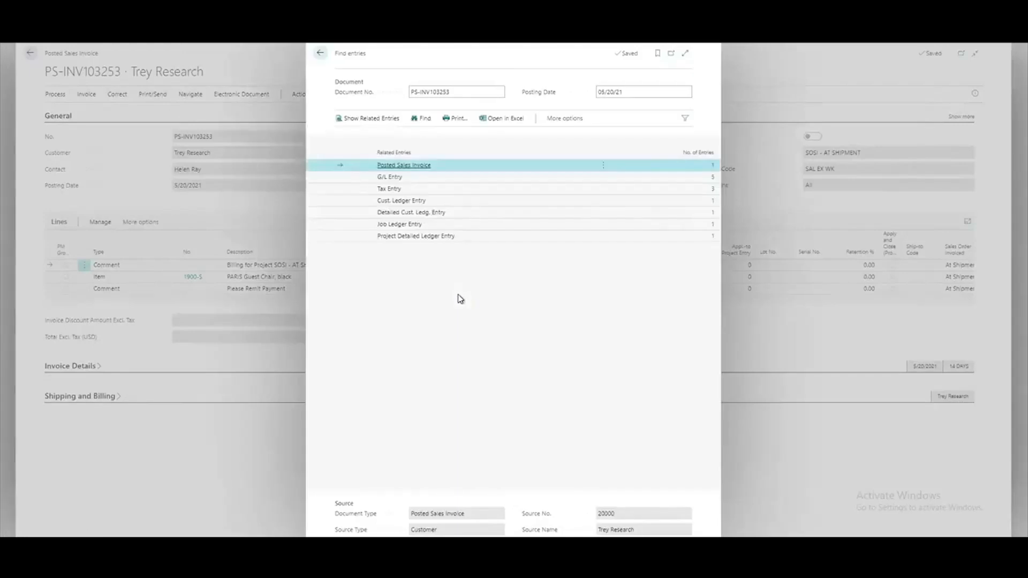
{"action": "left_click", "coordinate": [674, 225]}
{"action": "left_click", "coordinate": [713, 227]}
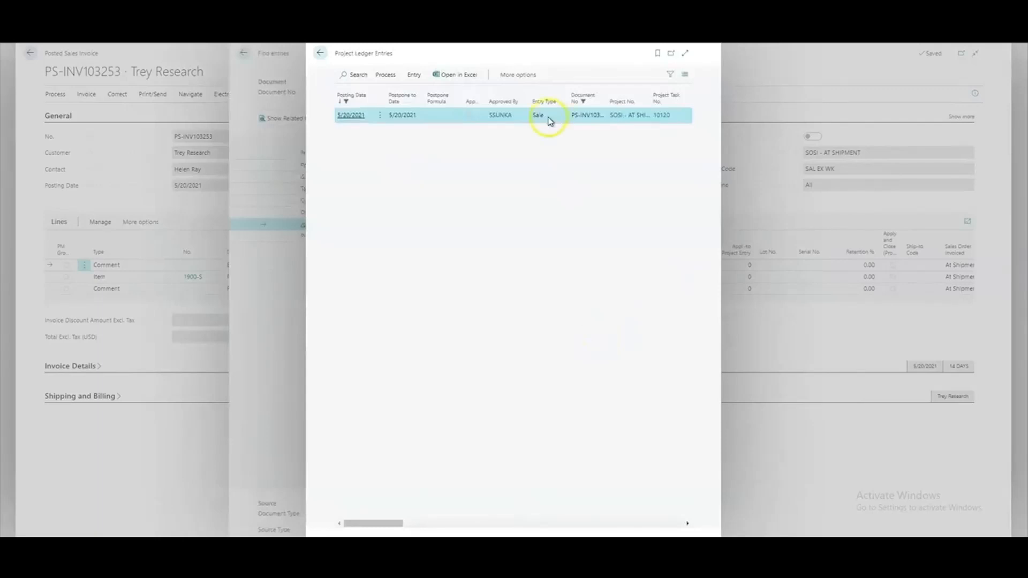
{"action": "left_click", "coordinate": [171, 179]}
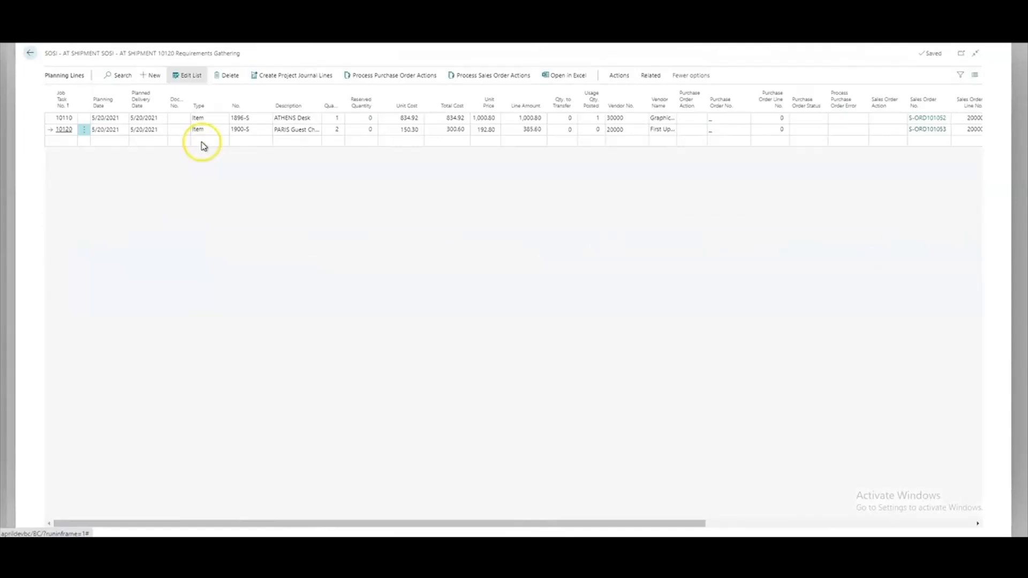
{"action": "key", "text": "Escape"}
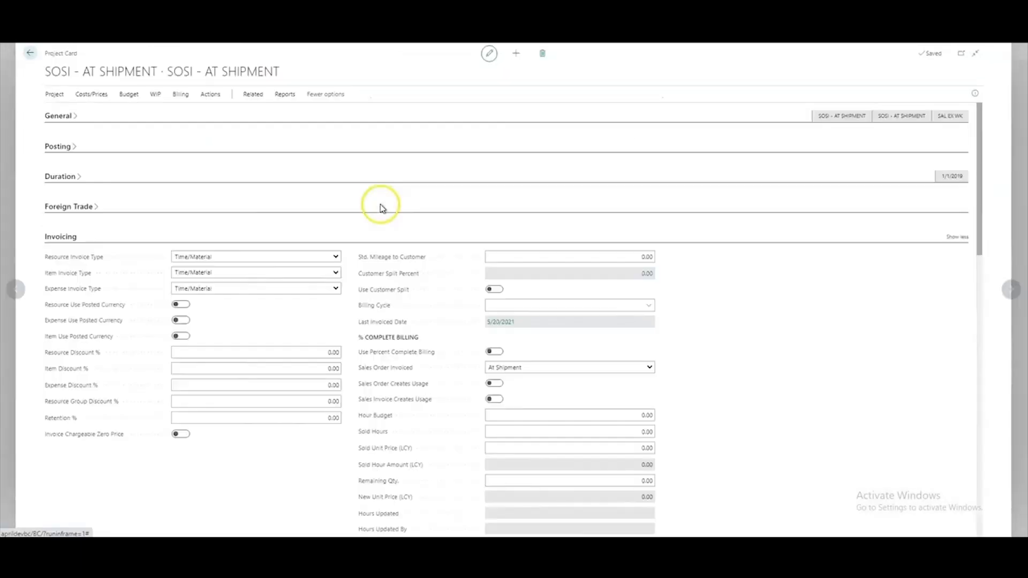
- Open the project ledger entries and compare the PARIS Guest Chair sale entry with the ATHENS Desk usage and sale entries
{"action": "left_click", "coordinate": [67, 100]}
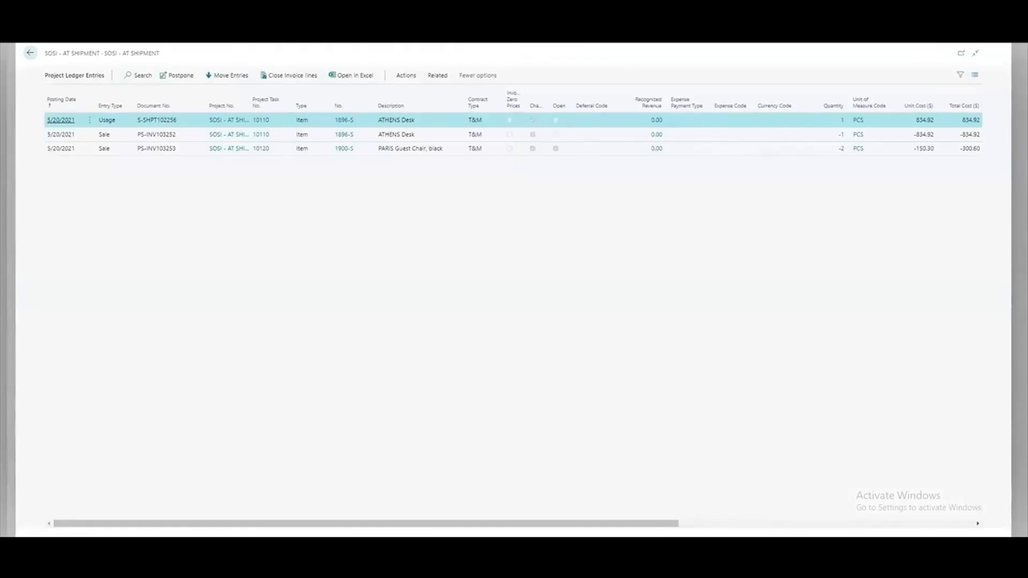
{"action": "left_click", "coordinate": [189, 149]}
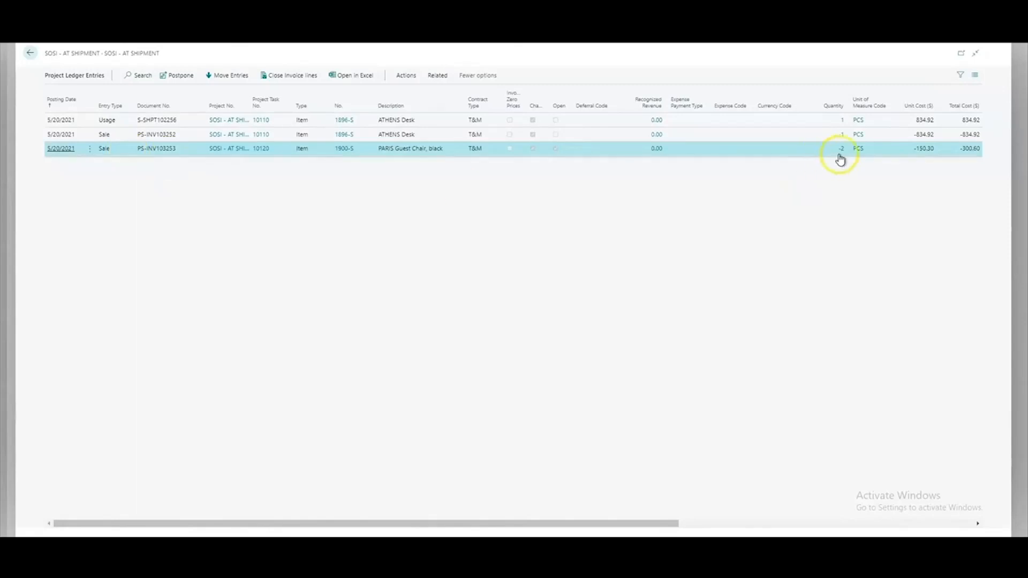
{"action": "left_click", "coordinate": [798, 119]}
{"action": "left_click", "coordinate": [779, 136], "text": "shift"}
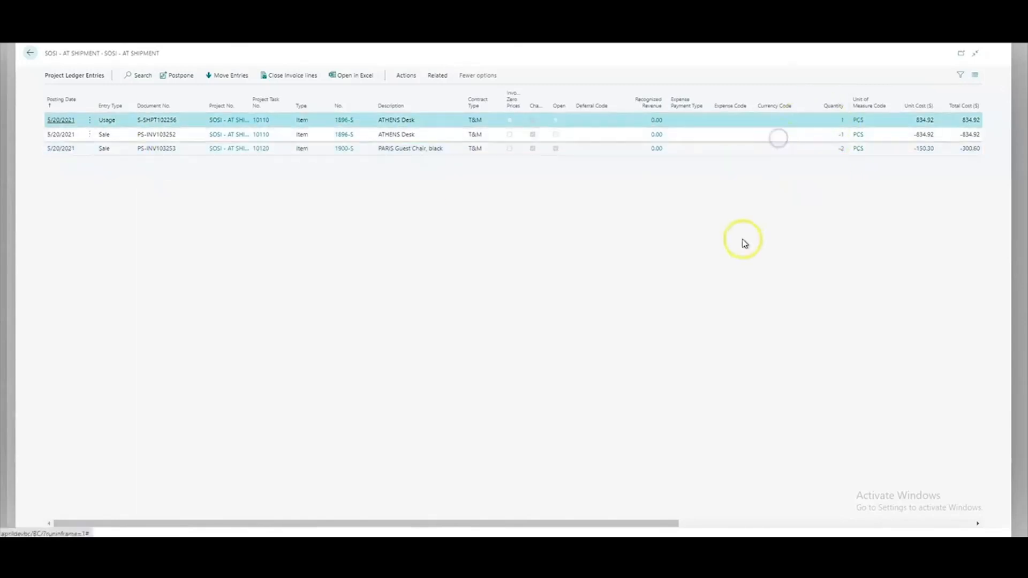
{"action": "left_click", "coordinate": [726, 154]}
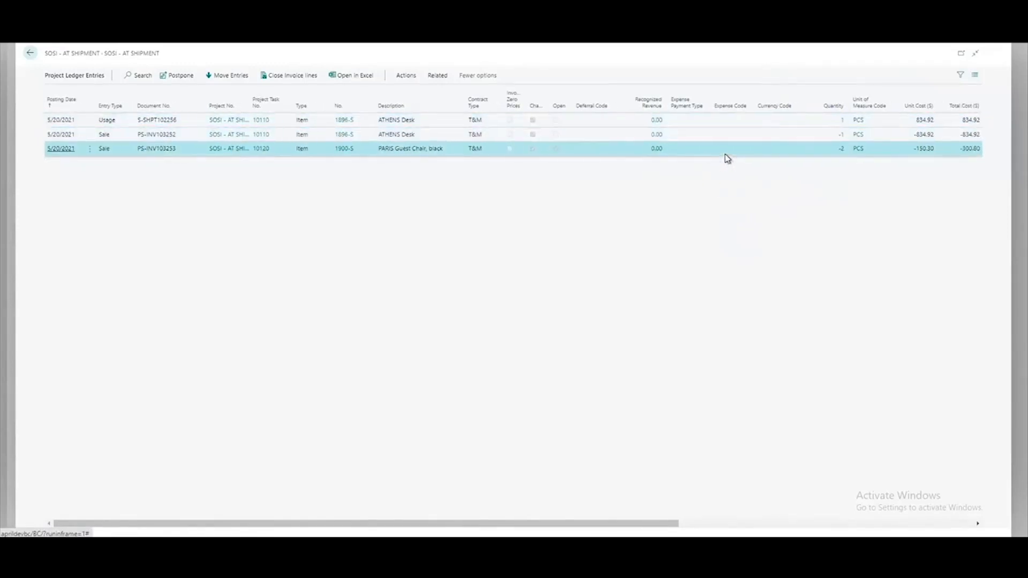